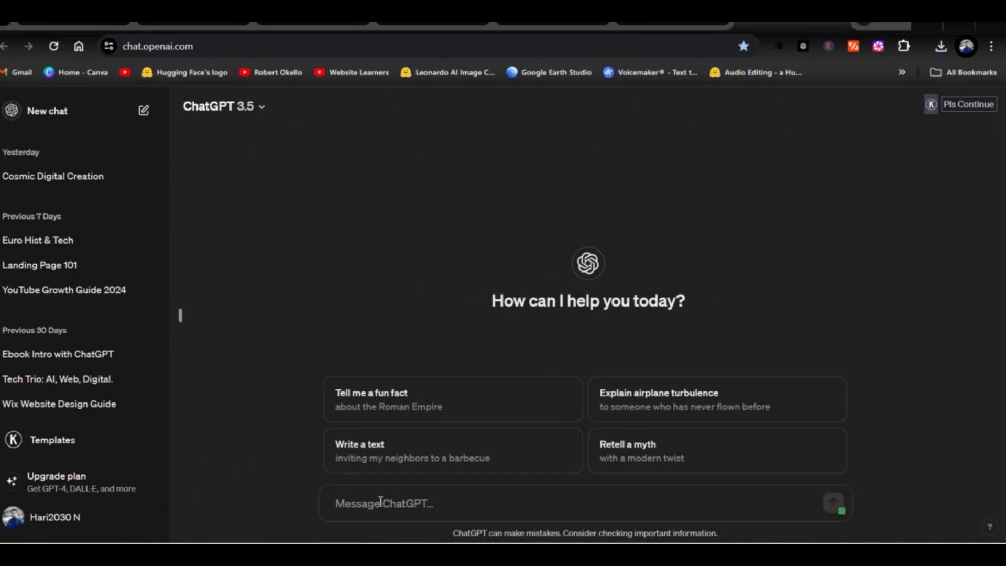
Step: Ask ChatGPT "Given that I was unfairly fired from my job, what legal action could I take?"
click(381, 501)
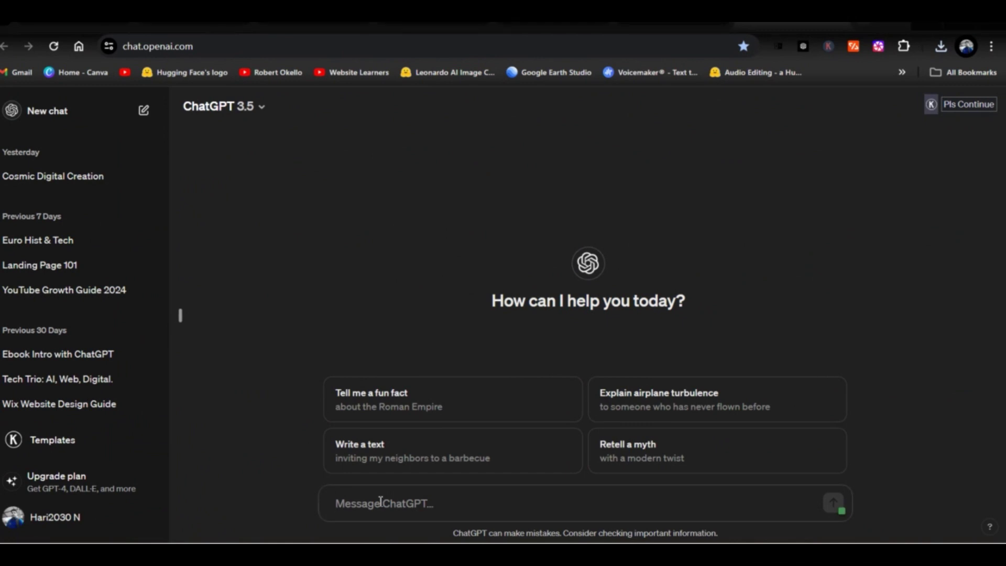
text(Given that I was unfairly fired from my job, what legal action could I take?)
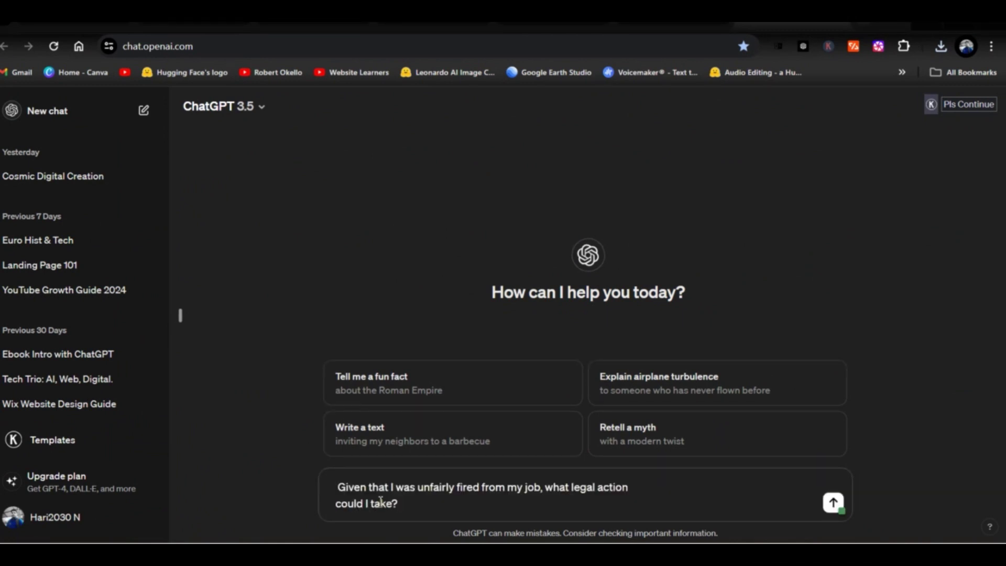
key(Return)
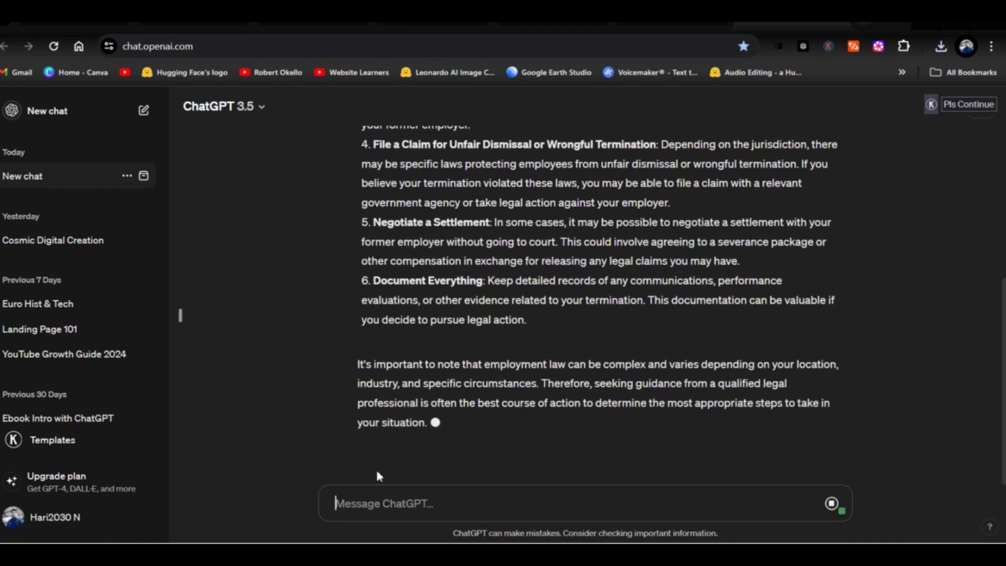
Step: Read the answer's introduction and its first three suggested legal actions, highlighting each heading
scroll(404, 401, up, 4)
scroll(404, 402, up, 3)
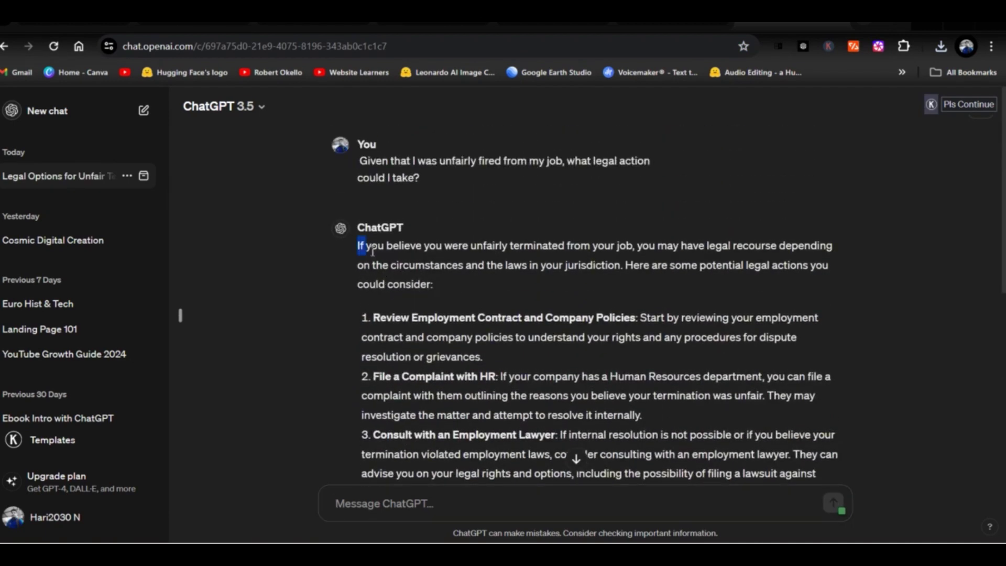
drag(373, 252, 448, 280)
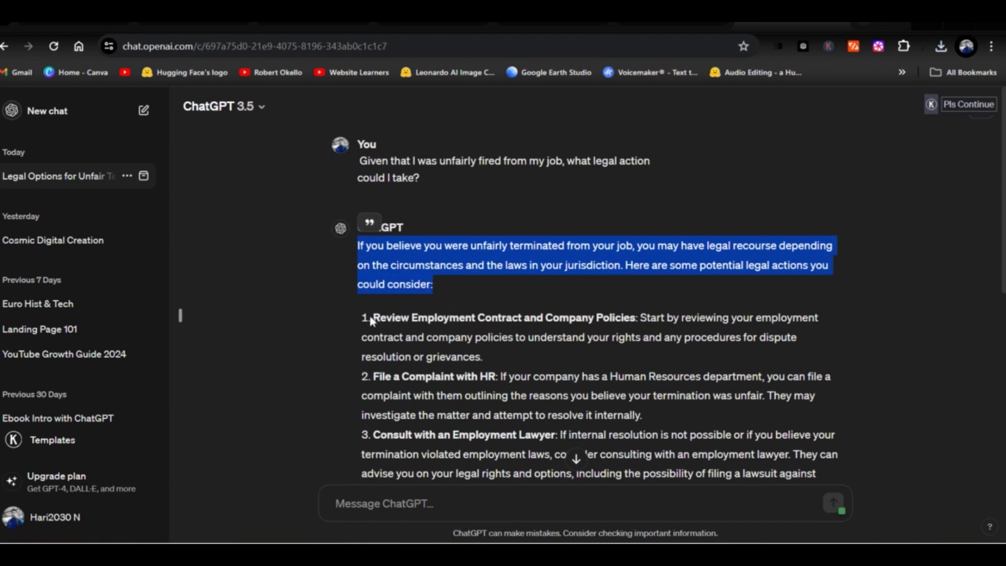
drag(363, 320, 639, 321)
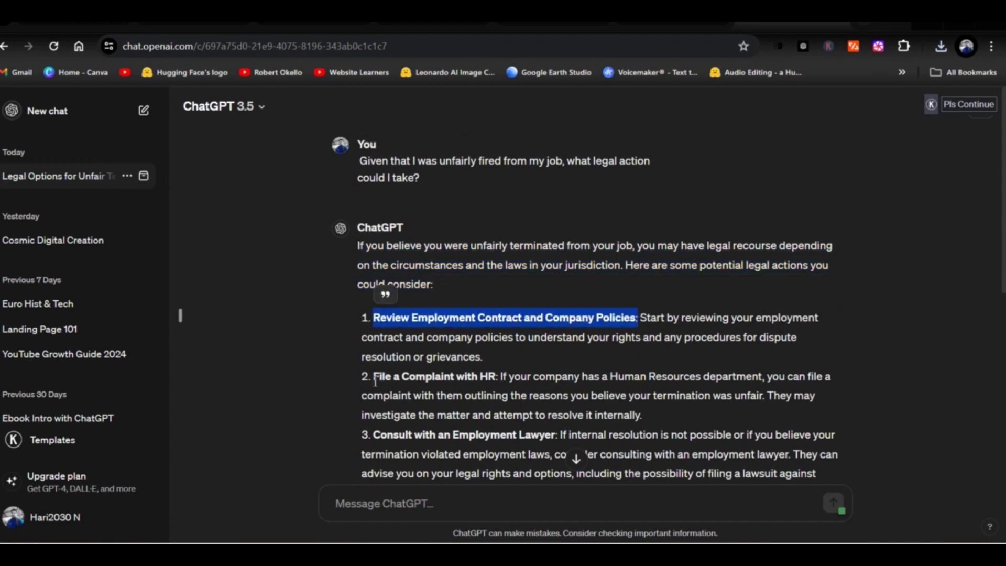
drag(360, 377, 486, 375)
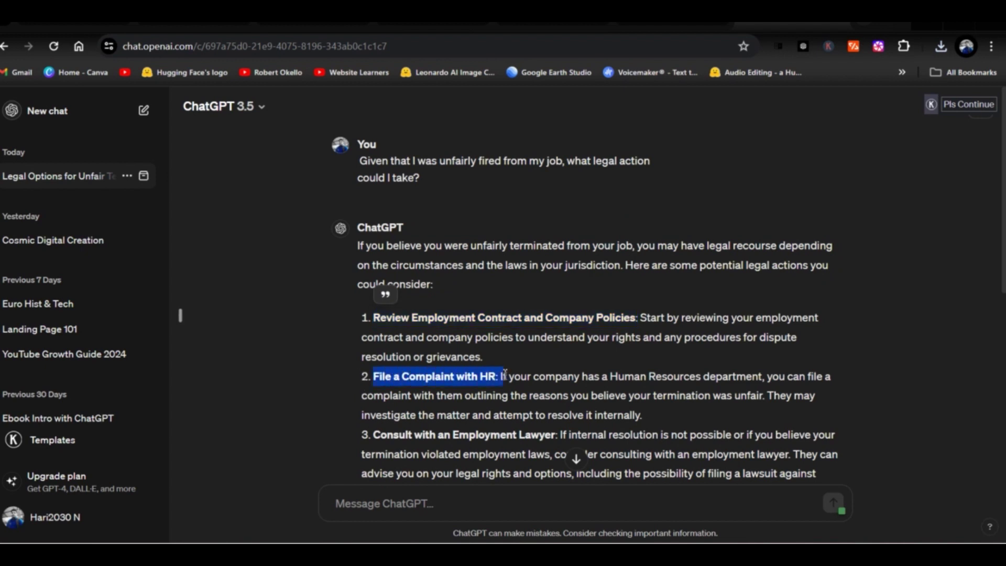
scroll(505, 374, down, 1)
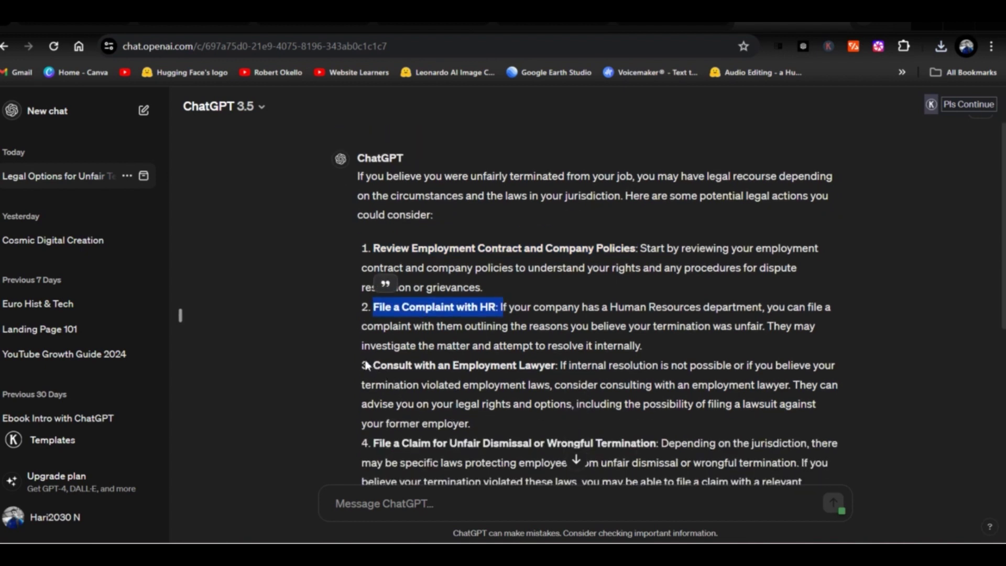
click(365, 367)
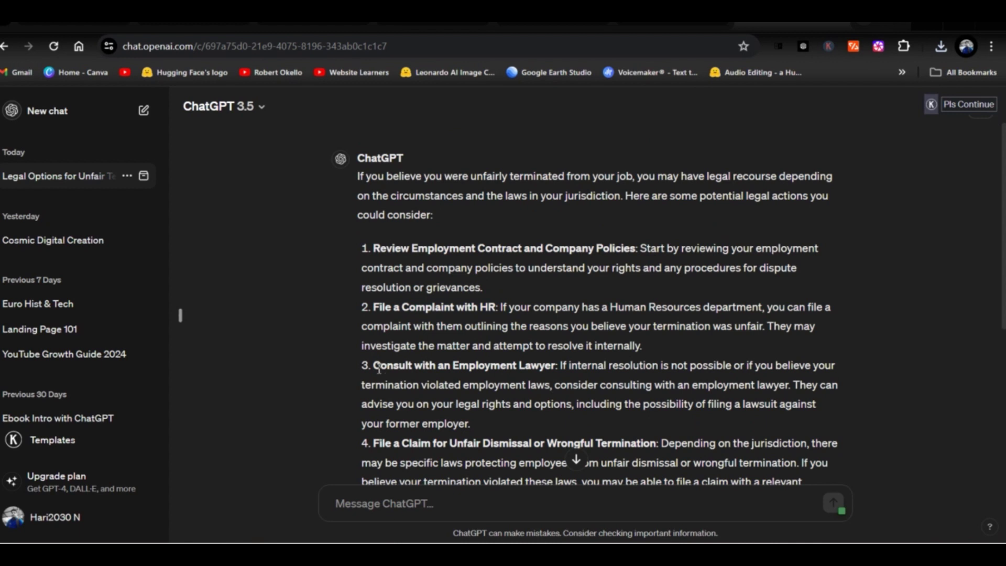
drag(377, 365, 561, 379)
Step: Examine suggestions four to six of the legal answer, highlighting their headings, and return to the start of the response
scroll(549, 385, down, 3)
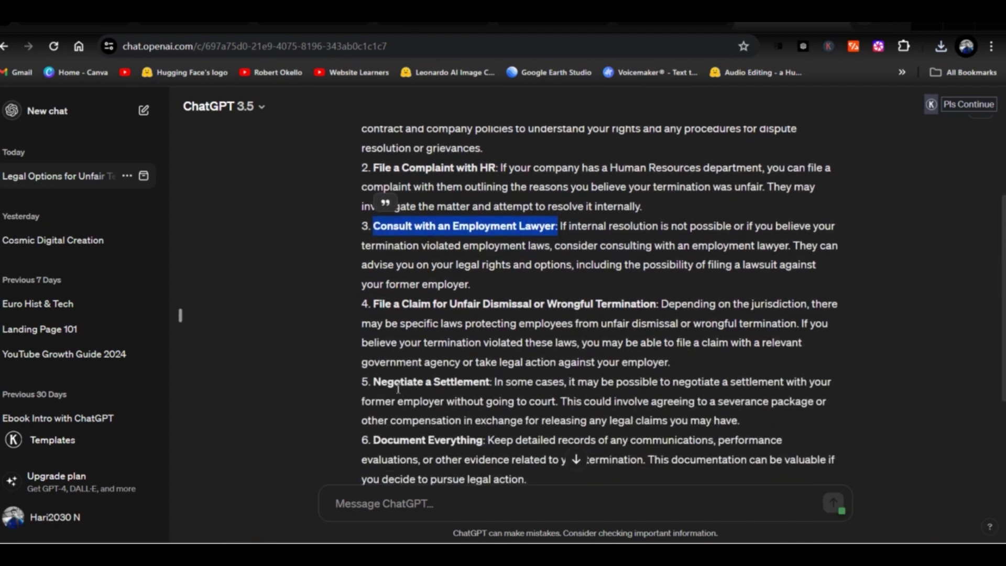
drag(370, 308, 661, 312)
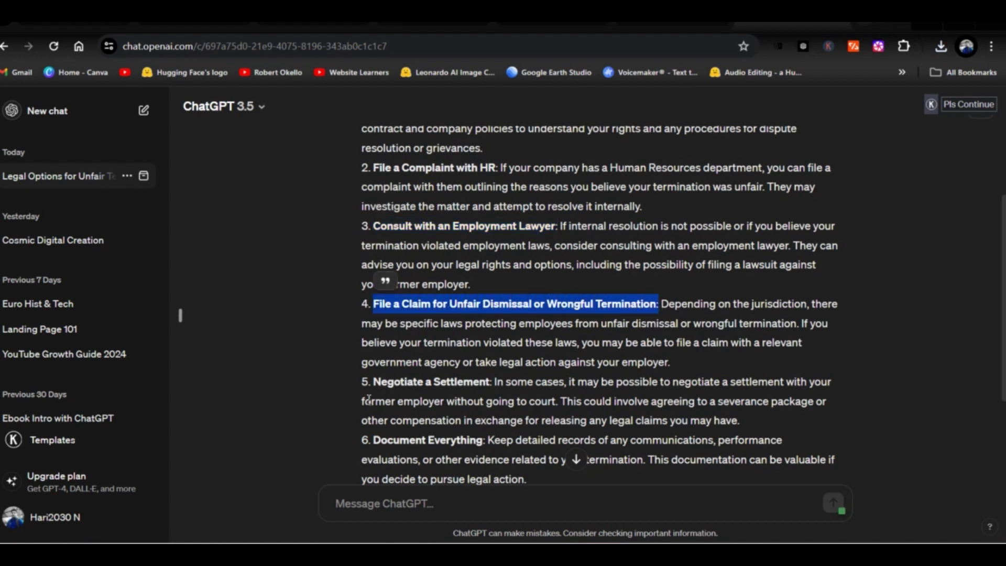
click(366, 389)
drag(409, 387, 505, 387)
scroll(460, 418, down, 3)
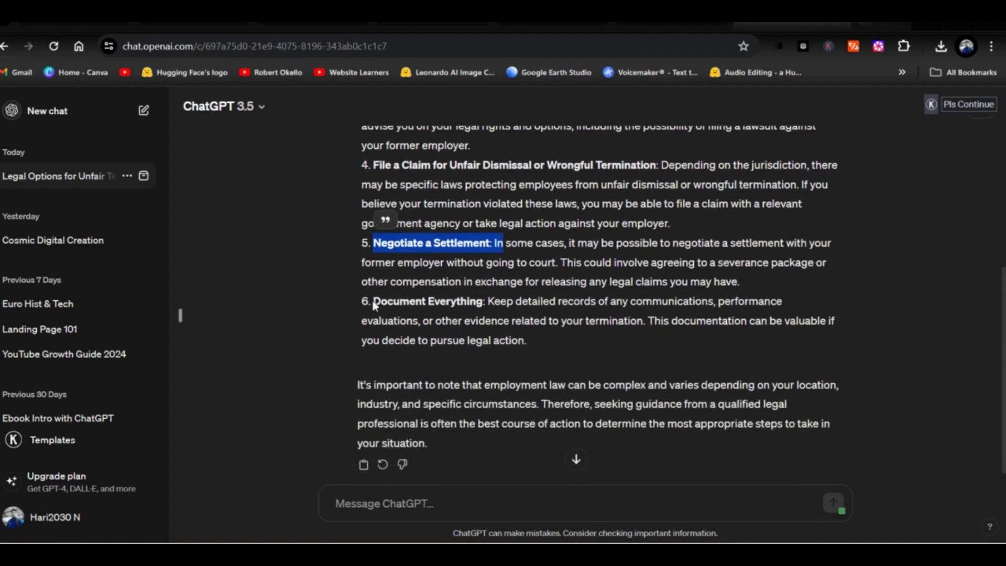
drag(376, 306, 493, 310)
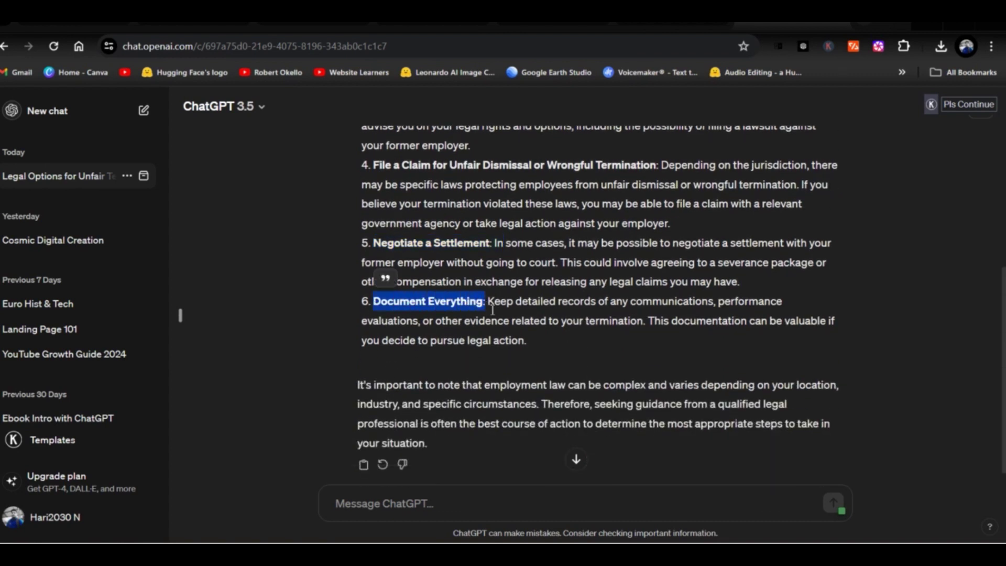
click(589, 361)
scroll(591, 365, up, 5)
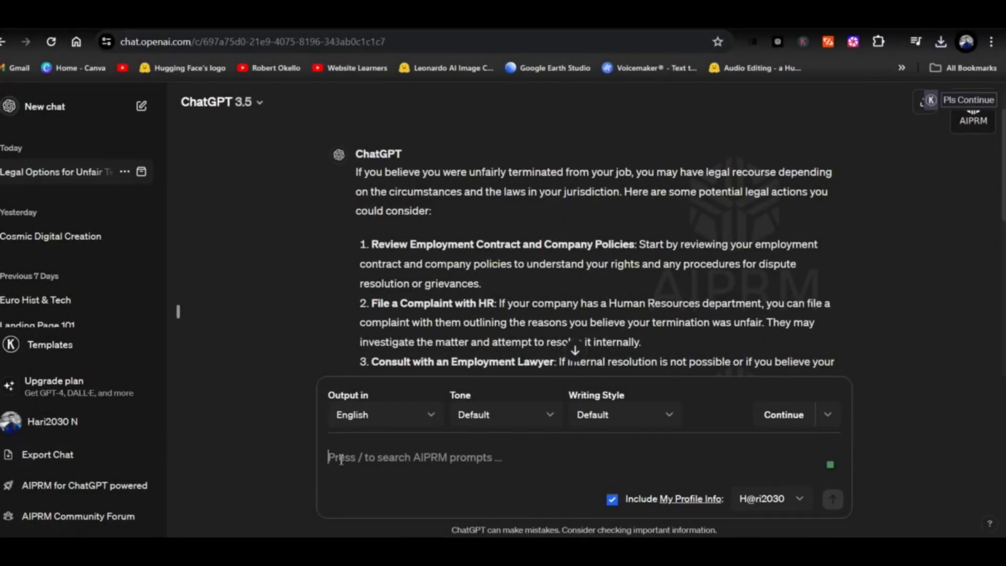
Step: Submit a prompt to simulate a high level movie director interview as the employer, introducing itself and asking increasingly hard questions only after each response
text(Simulate a high level interview for a position as a movie director by asking questions as if you are a potential employer. In this scenario, I am taking the role of the employee and you ask increasingly hard questions to screen my competence, but only after I respond. Start by introducing yourself.)
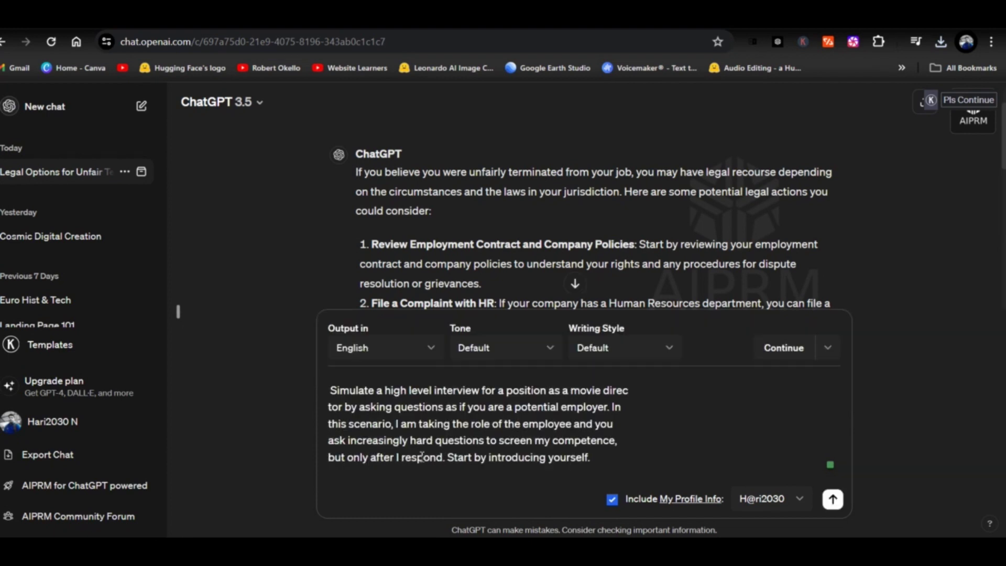
drag(339, 393, 578, 457)
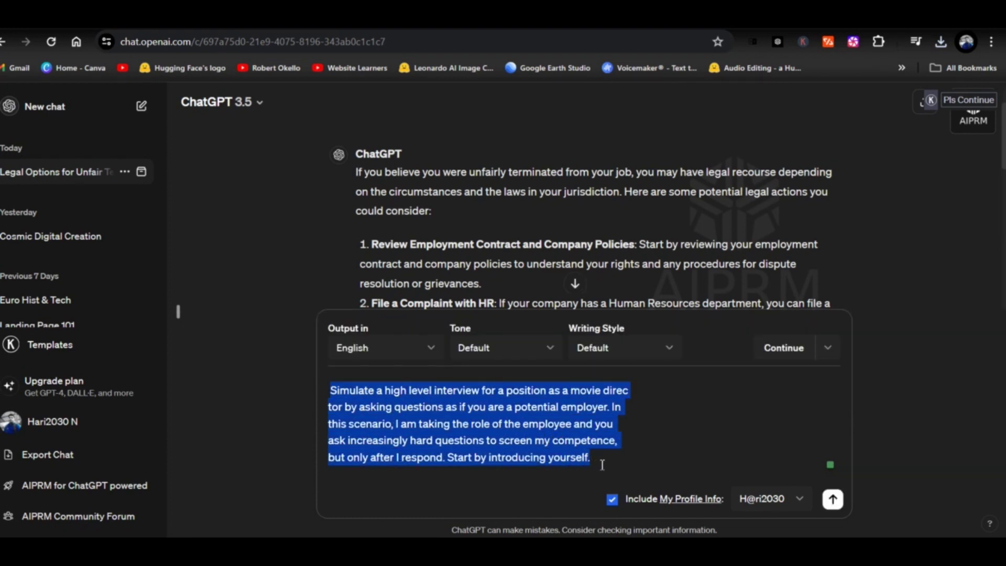
key(Return)
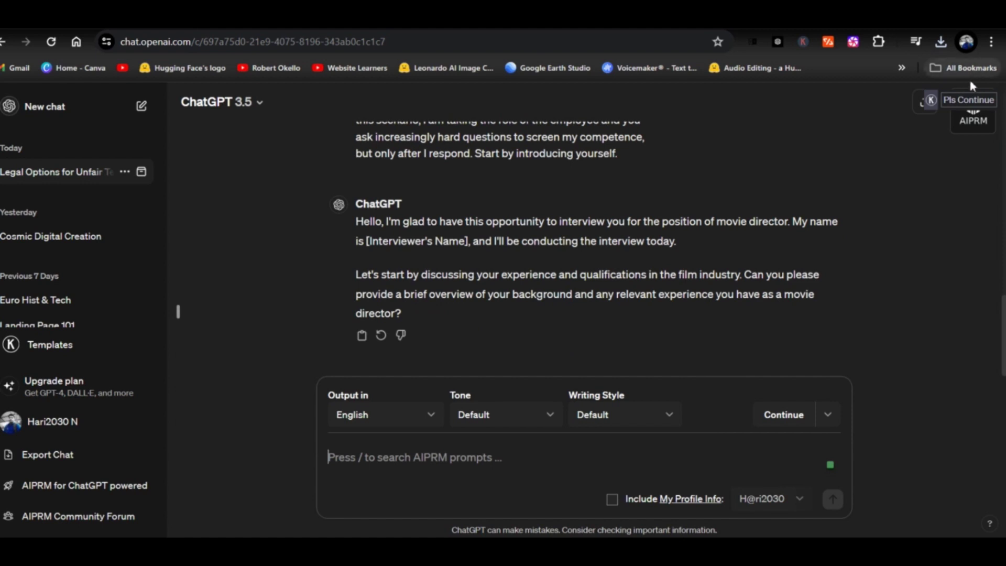
Step: Request that the interview response be continued and examine the follow-up question about background and experience
click(969, 100)
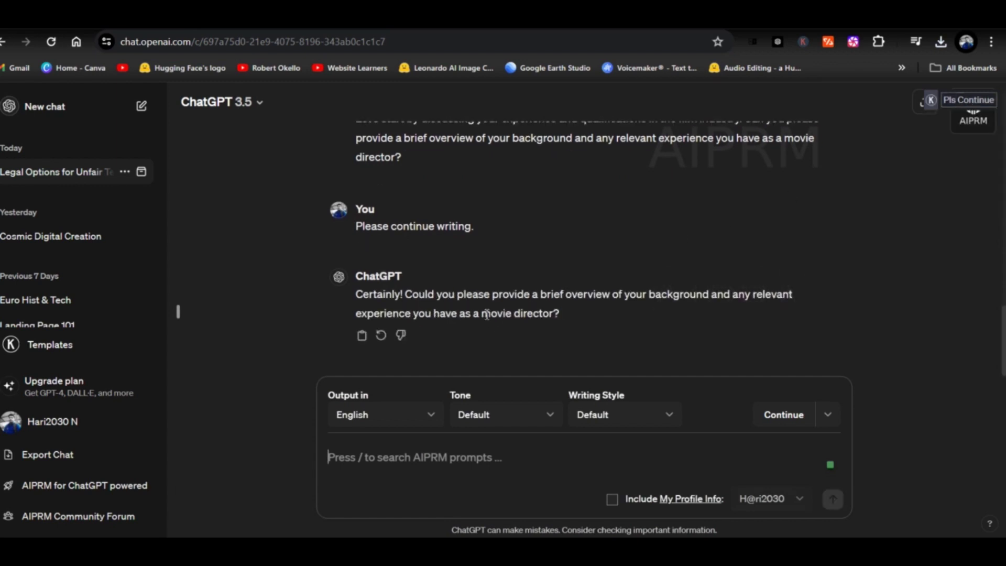
drag(587, 297, 653, 298)
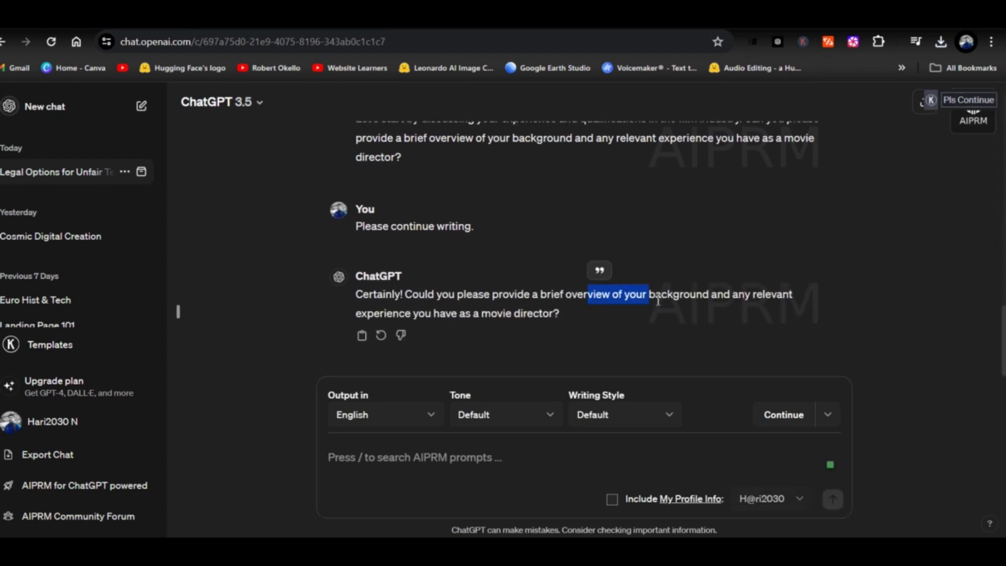
click(650, 317)
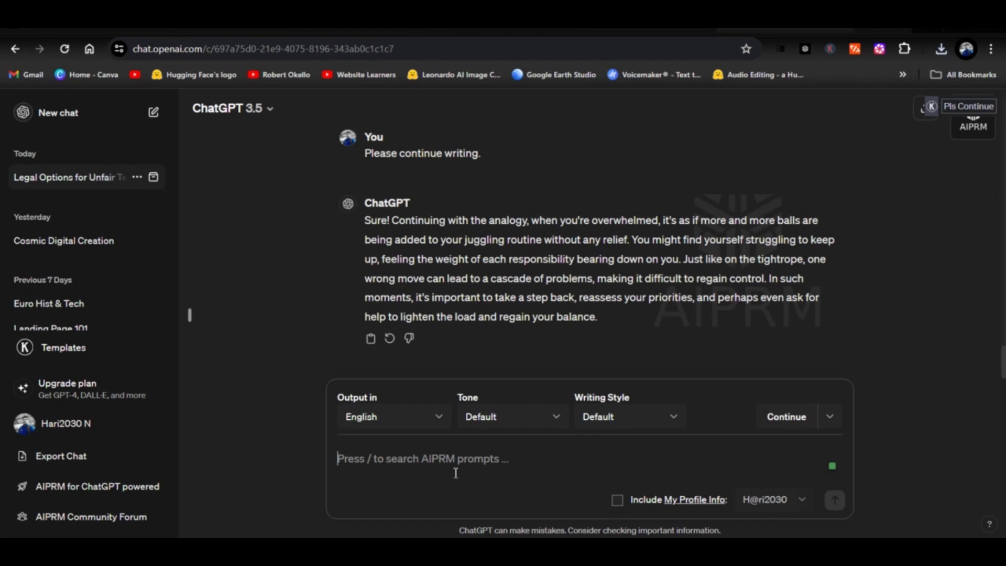
Step: Ask "Can you create an analogy for being overwhelmed?" and request that the answer be continued
text(Can you create an analogy for being overwhelmed?)
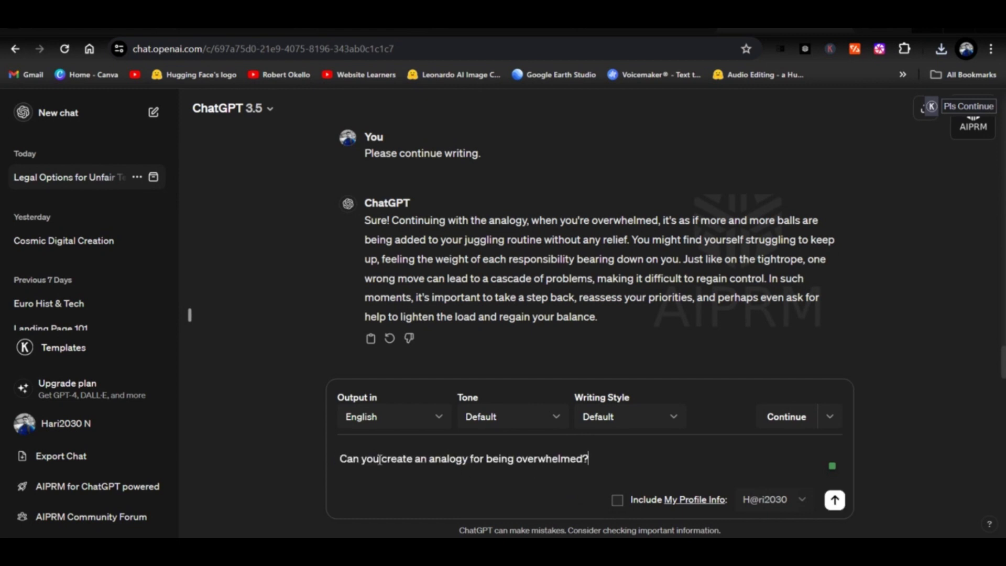
drag(338, 460, 587, 465)
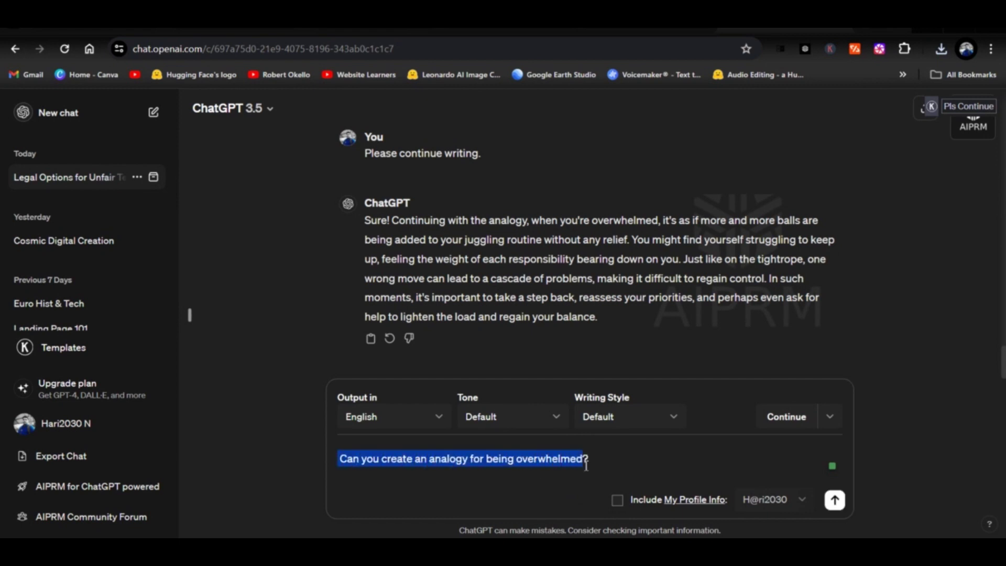
key(Return)
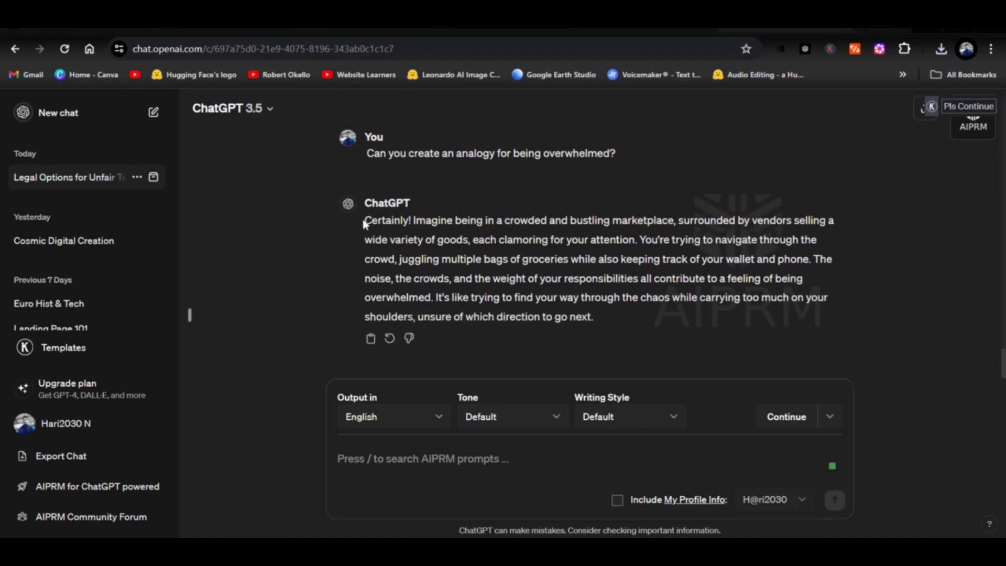
drag(366, 224, 601, 322)
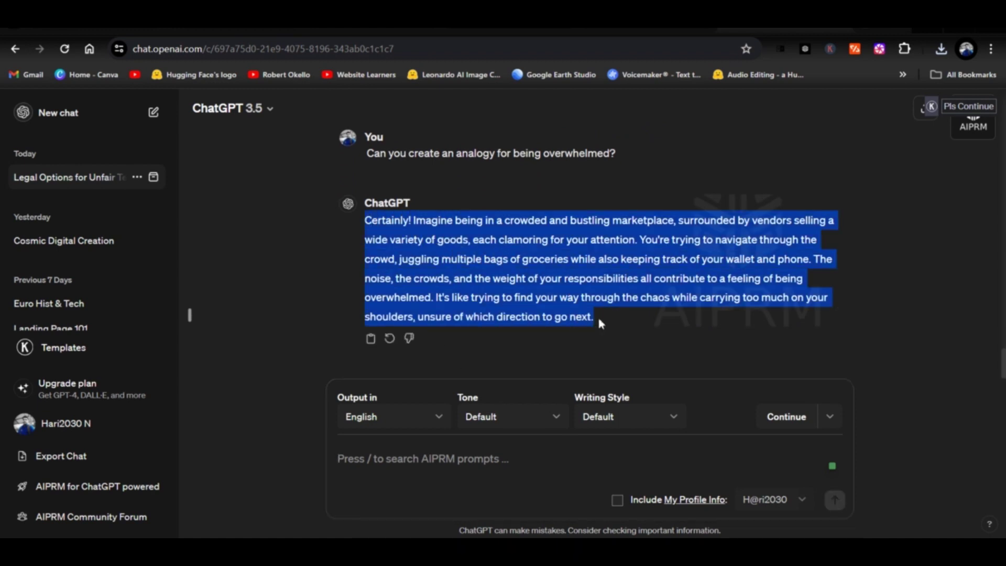
click(972, 107)
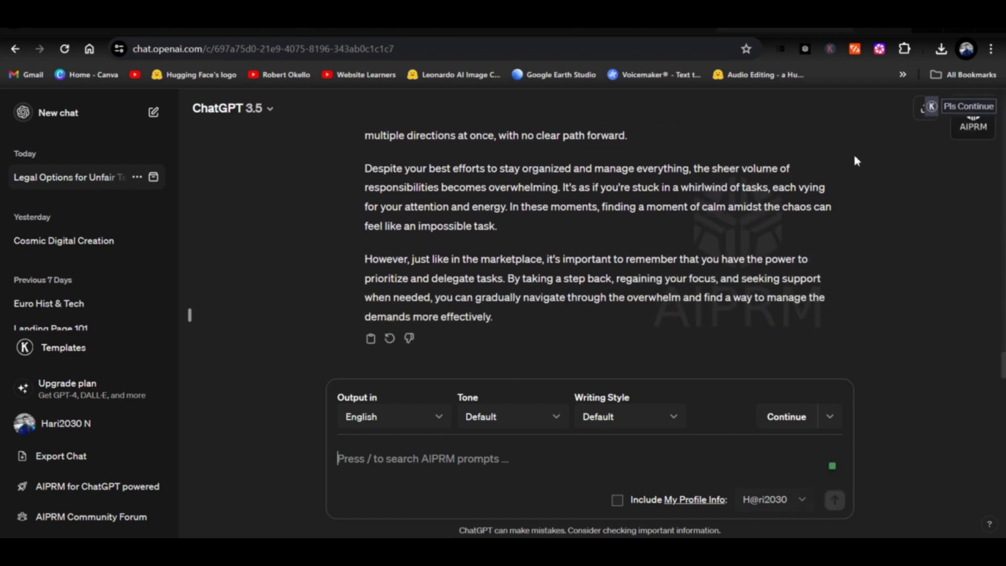
Step: Review the overwhelmed analogy prompt, its first answer and the continued paragraphs, highlighting each passage in turn
scroll(527, 349, up, 4)
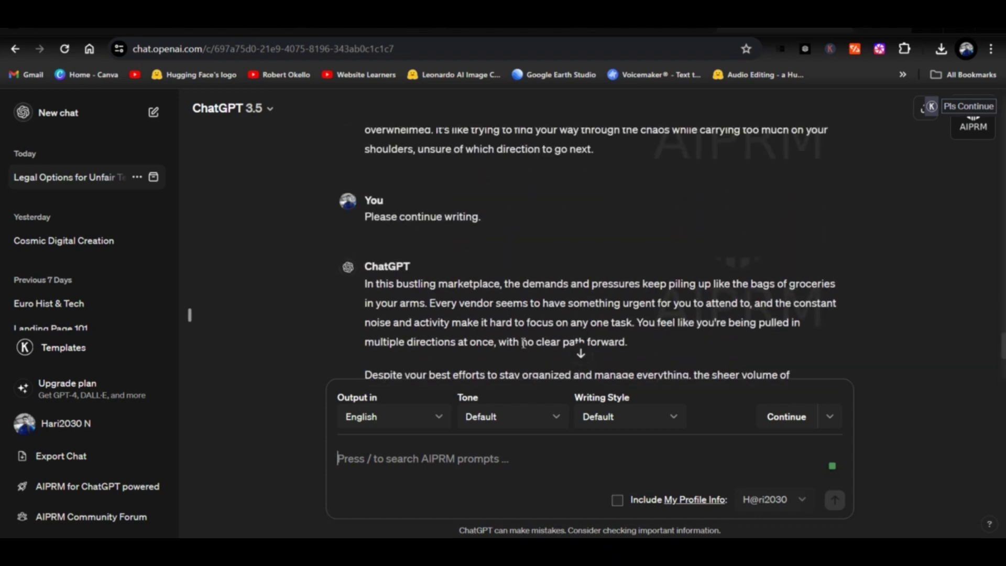
scroll(514, 227, up, 1)
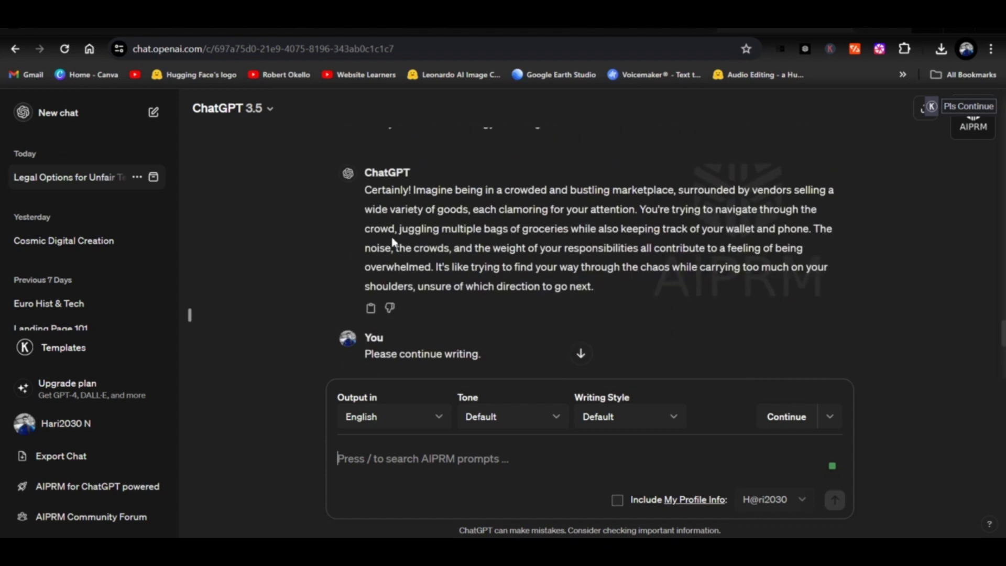
scroll(454, 204, up, 2)
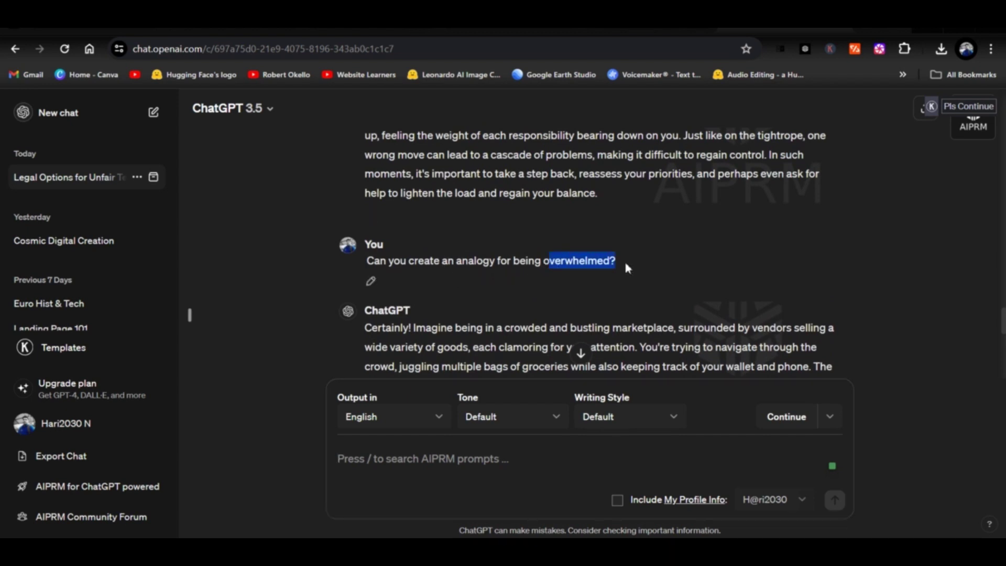
click(502, 290)
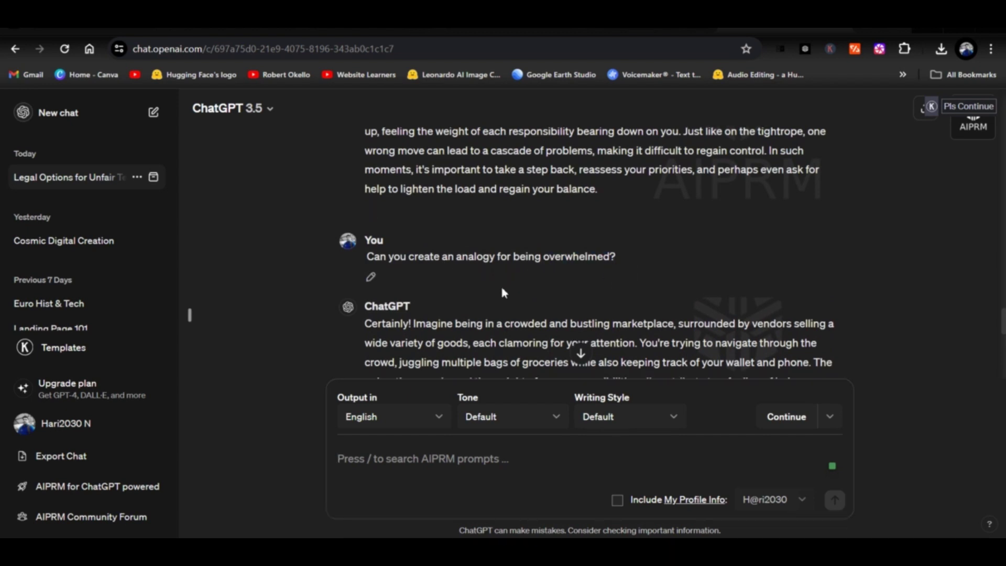
scroll(502, 289, down, 1)
drag(365, 259, 560, 357)
scroll(470, 297, down, 3)
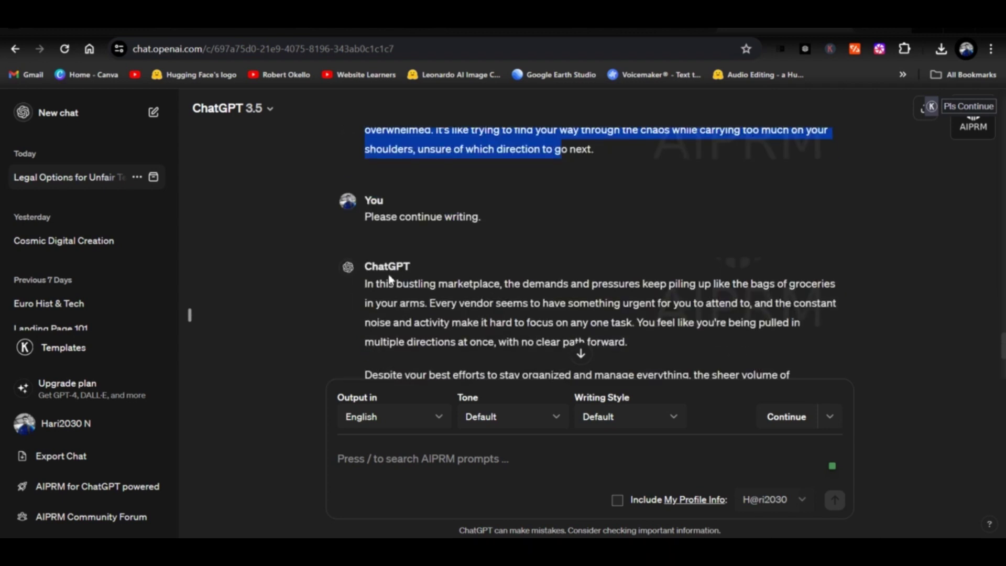
scroll(390, 279, down, 2)
drag(363, 145, 626, 207)
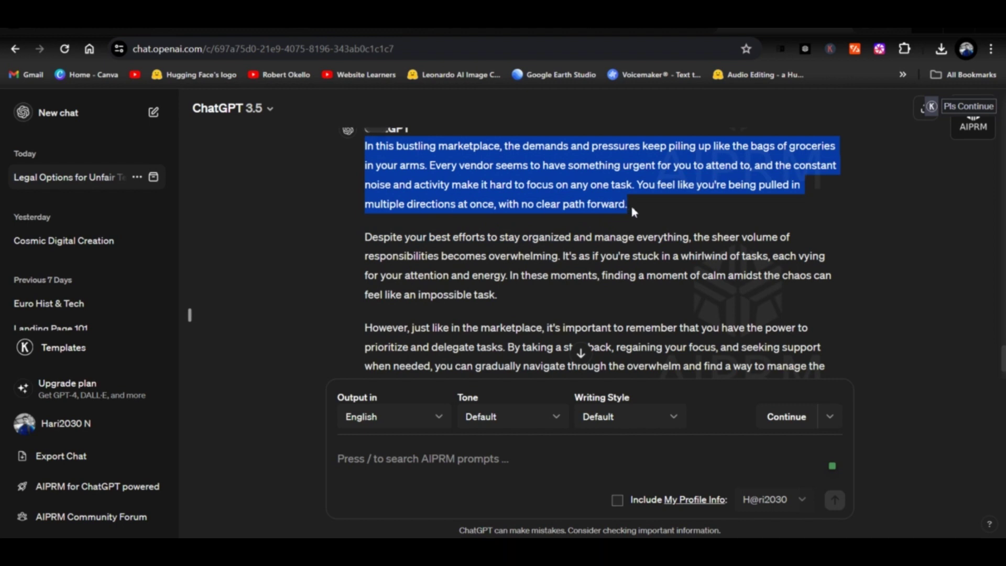
drag(365, 239, 501, 289)
scroll(559, 307, down, 1)
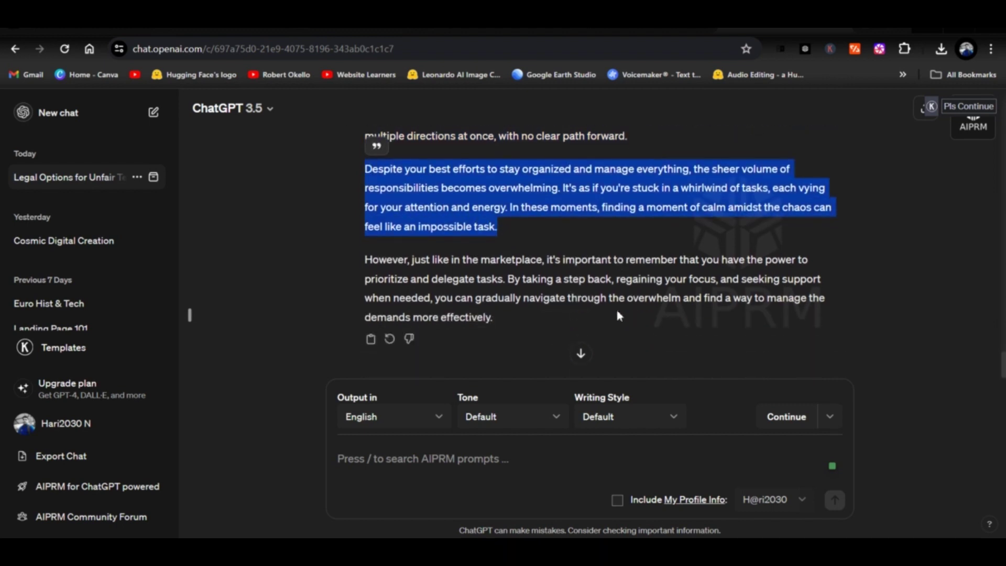
drag(365, 259, 507, 320)
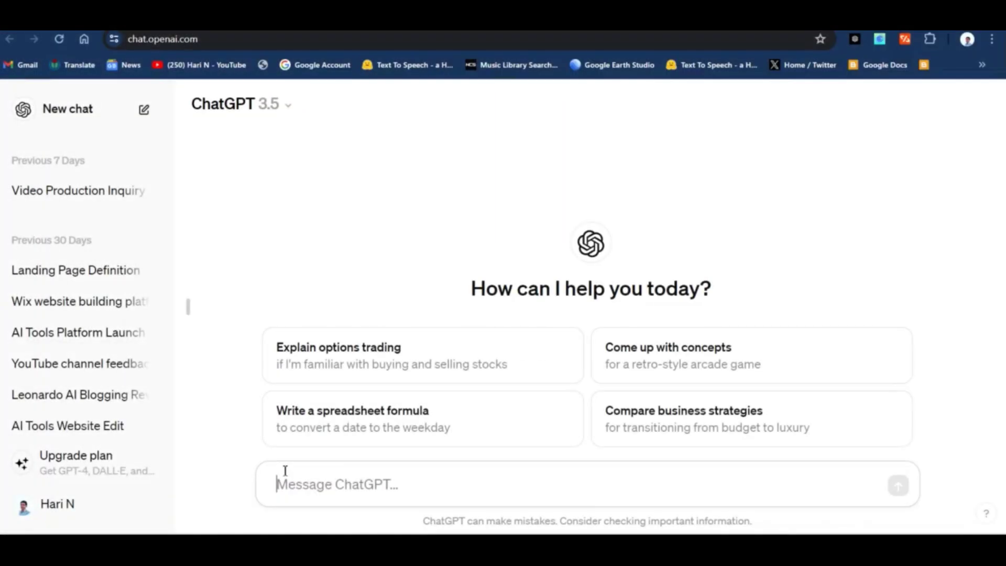
Step: Submit a prompt for a descriptive magazine article aimed at luxury travelers about a boutique hotel in Bali, highlighting stunning views, serene atmosphere and personalized service
text(Using descriptive language and luxury travelers as the target audience, write a magazine article for a boutique hotel in Bali, highlighting the stunning views, serene atmosphere, and personalized service offered by the property.)
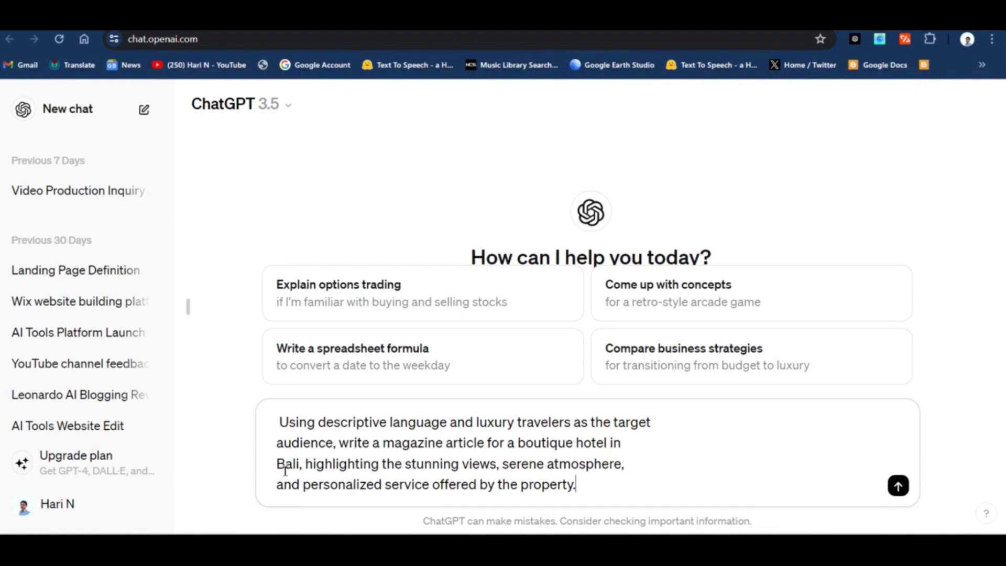
click(899, 488)
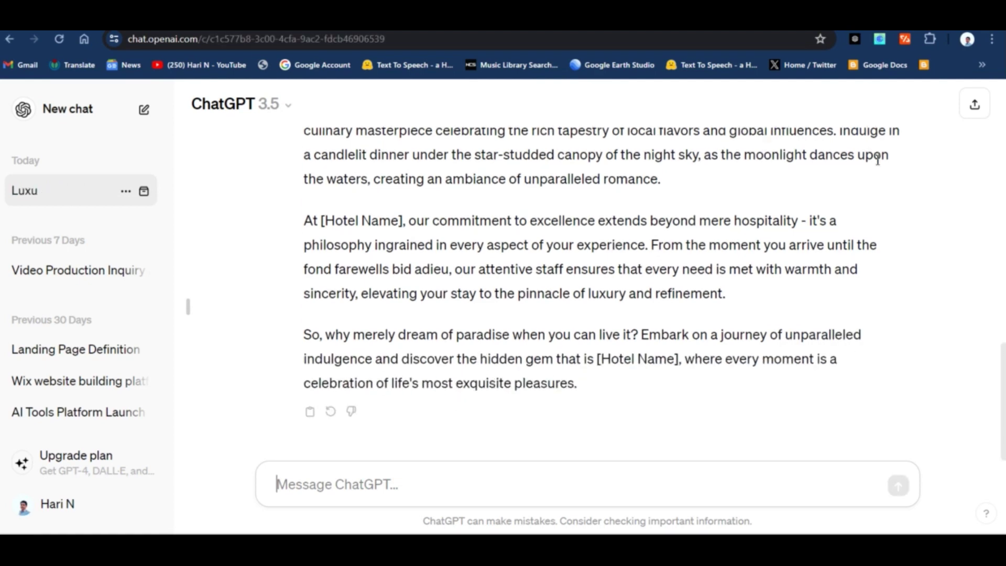
Step: Review the Bali hotel article from its title through the opening, cliff-top views and suites paragraphs, highlighting the passages in turn
scroll(555, 333, up, 15)
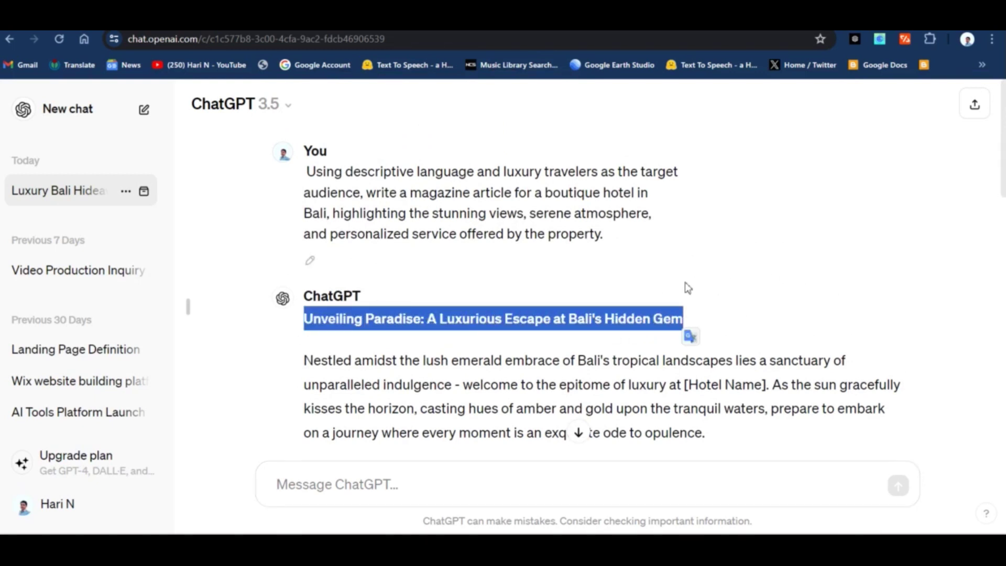
scroll(603, 283, down, 3)
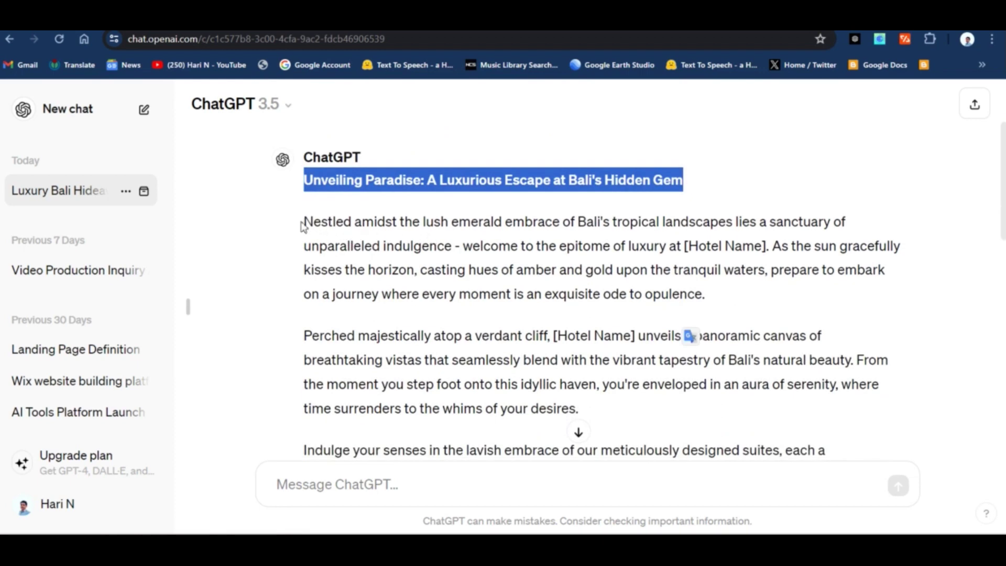
drag(302, 226, 757, 306)
scroll(658, 329, down, 4)
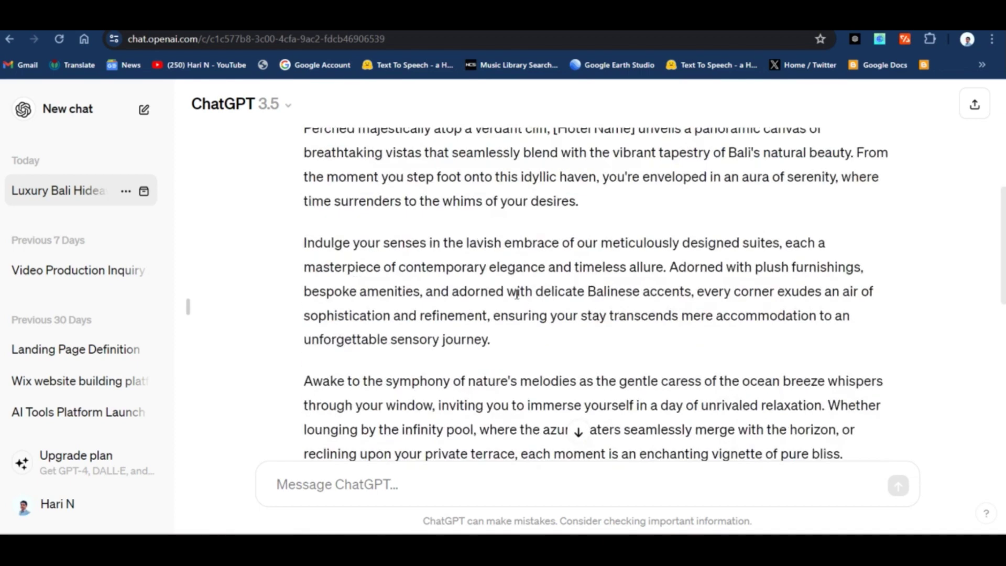
scroll(399, 310, up, 3)
drag(309, 267, 581, 359)
scroll(604, 344, down, 3)
scroll(412, 297, up, 1)
click(399, 310)
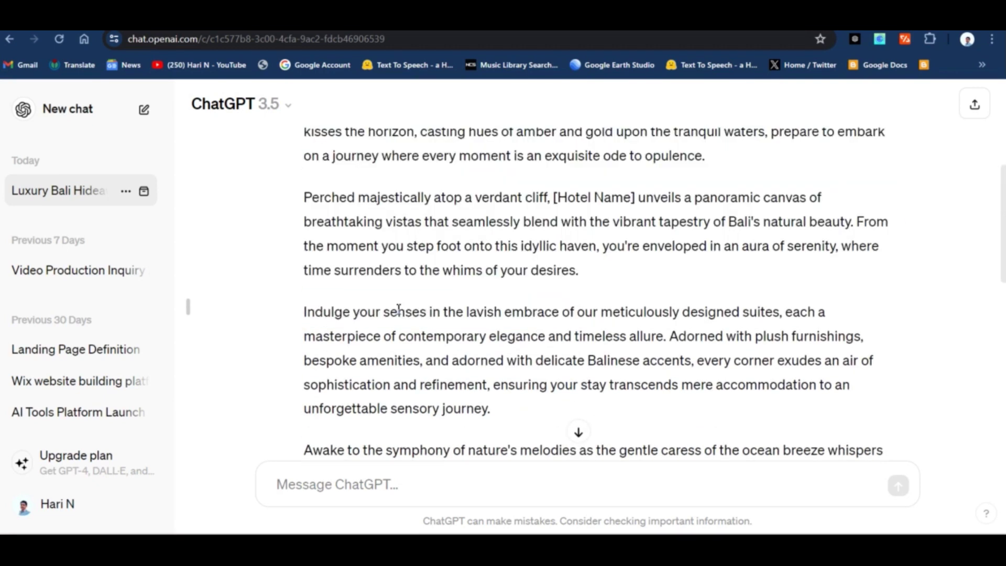
drag(343, 332, 528, 408)
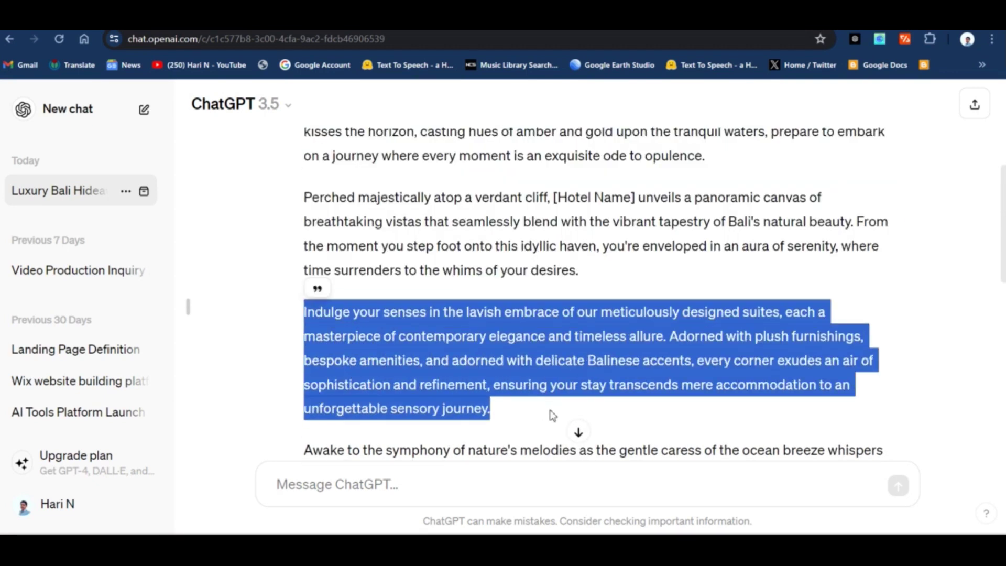
Step: Examine the article's remaining paragraphs on relaxation, bespoke experiences, dining, service and the closing invitation, highlighting each, and return to the article's beginning
scroll(548, 404, down, 5)
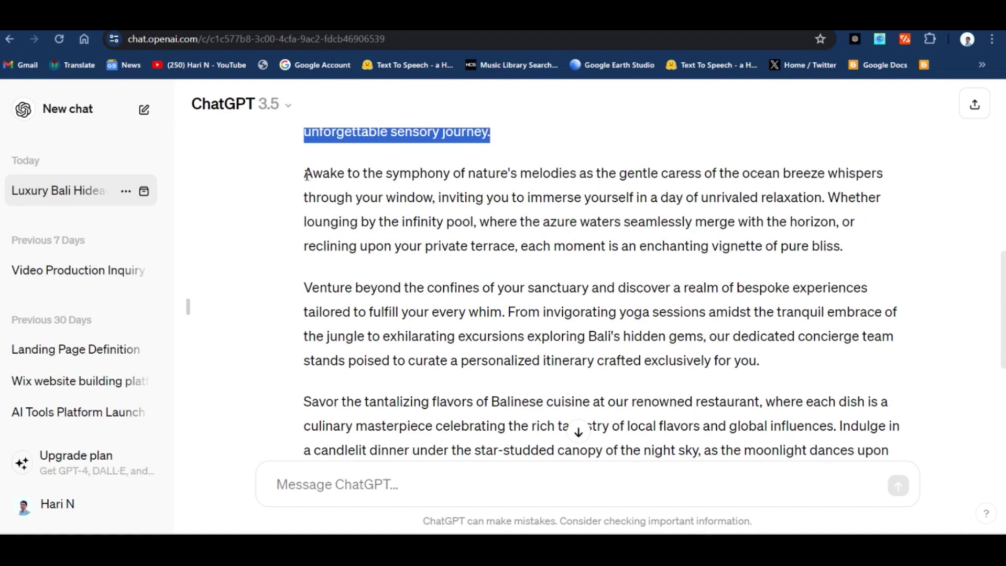
drag(306, 173, 528, 272)
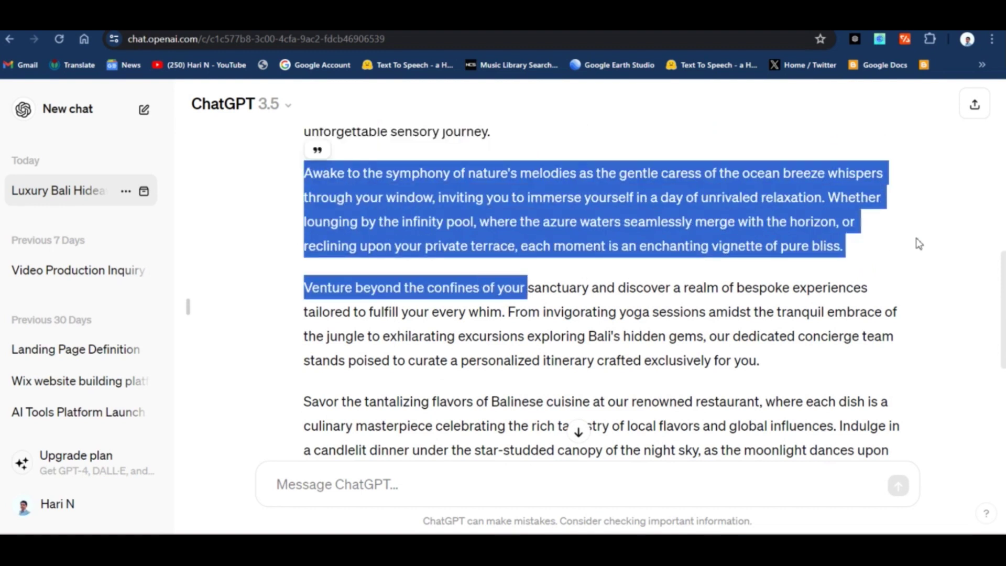
click(919, 244)
drag(300, 287, 796, 367)
scroll(522, 337, down, 4)
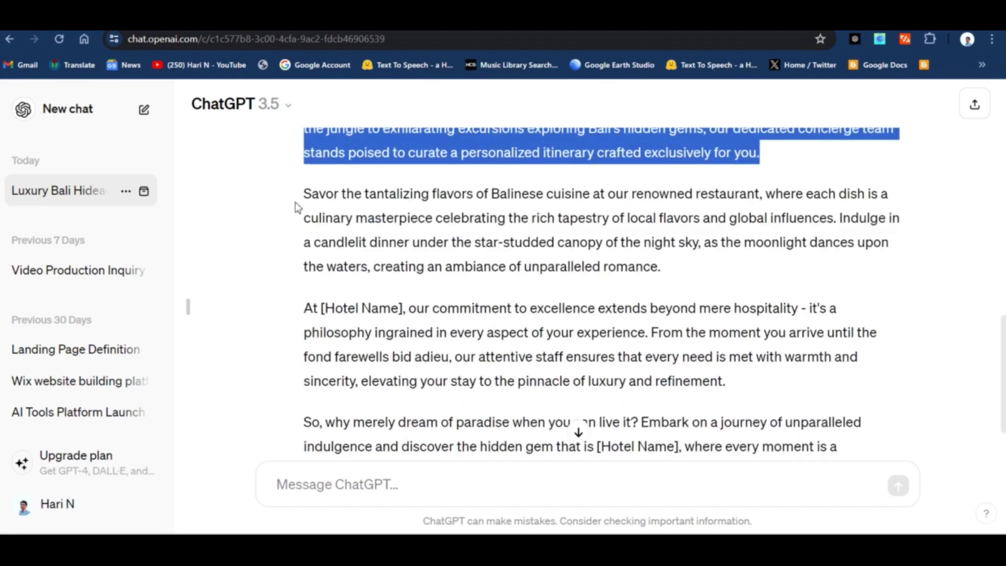
drag(302, 195, 557, 263)
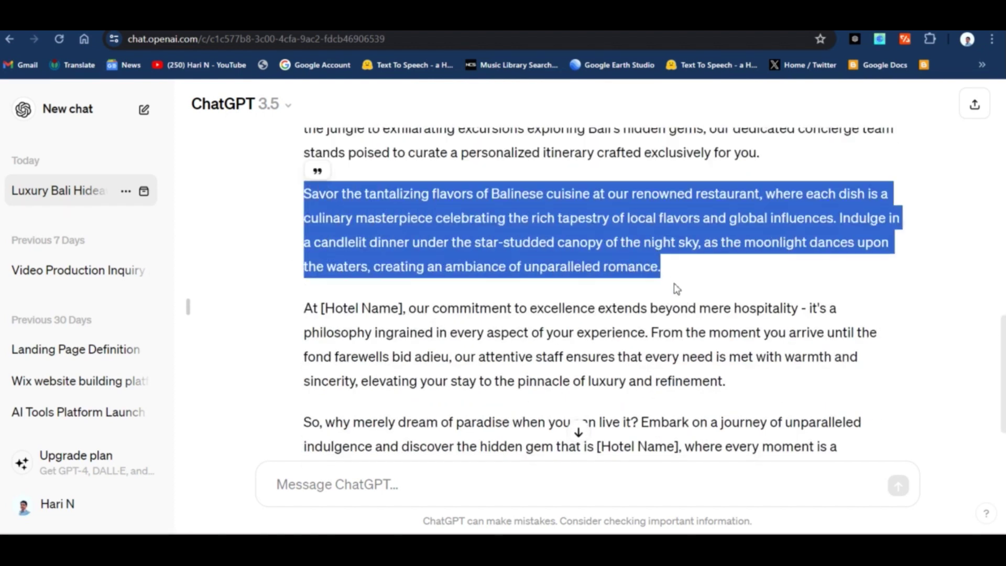
scroll(430, 292, down, 1)
drag(303, 242, 690, 309)
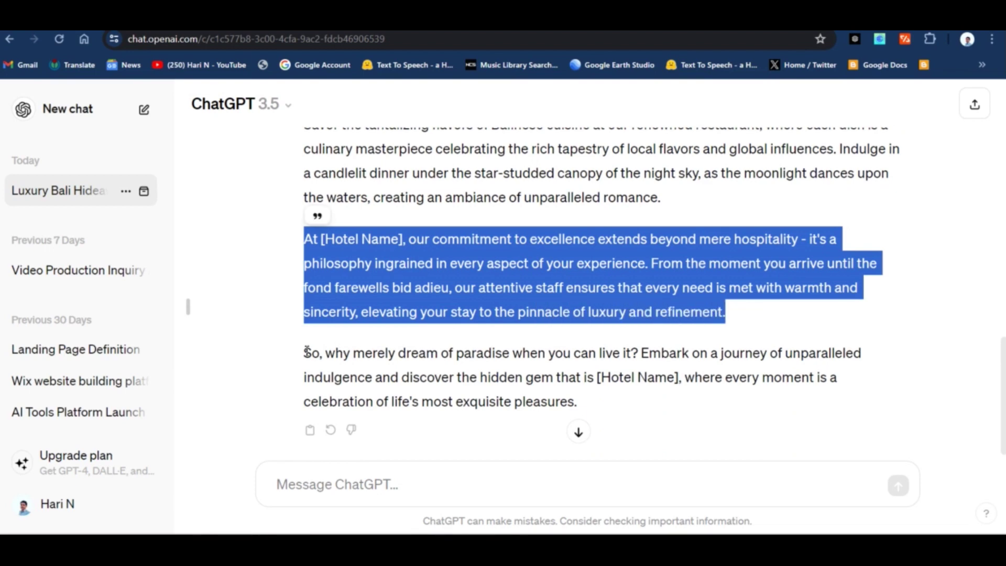
drag(306, 351, 609, 412)
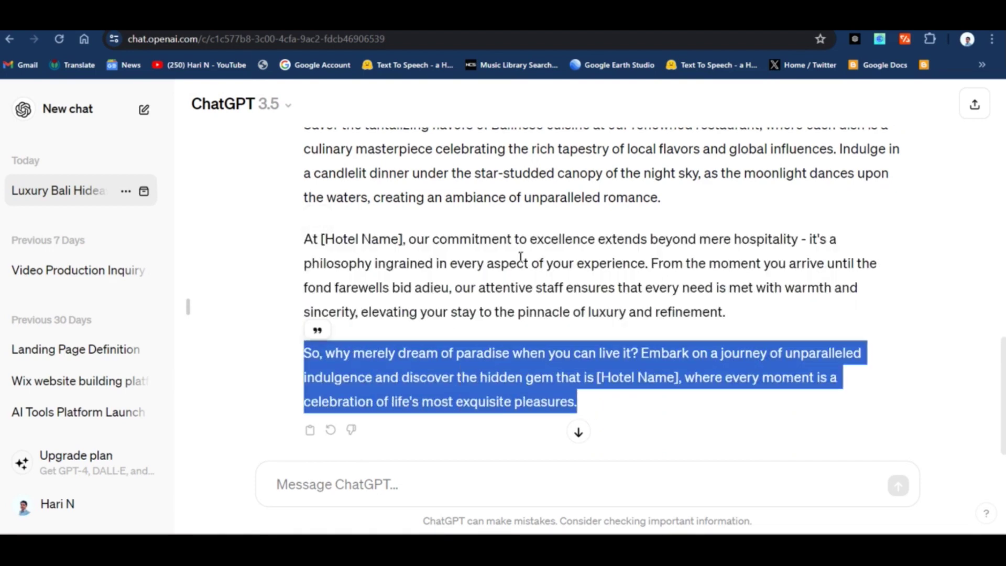
scroll(456, 258, up, 15)
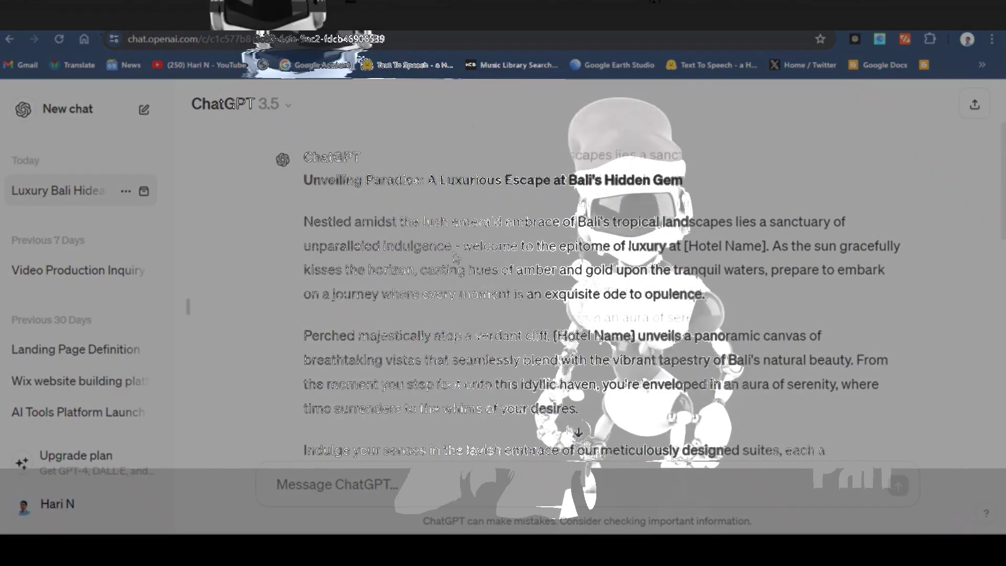